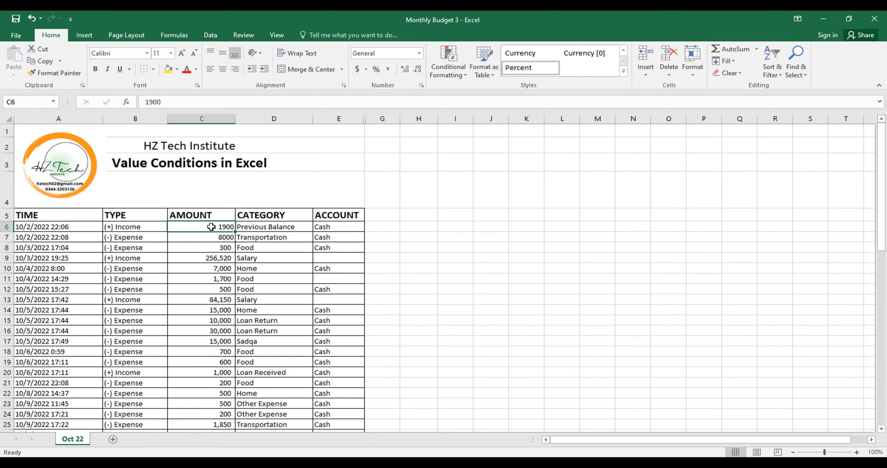
Highlight the amounts in C6:C67 that are less than 3000 with Light Red Fill with Dark Red Text
key("shift+Down")
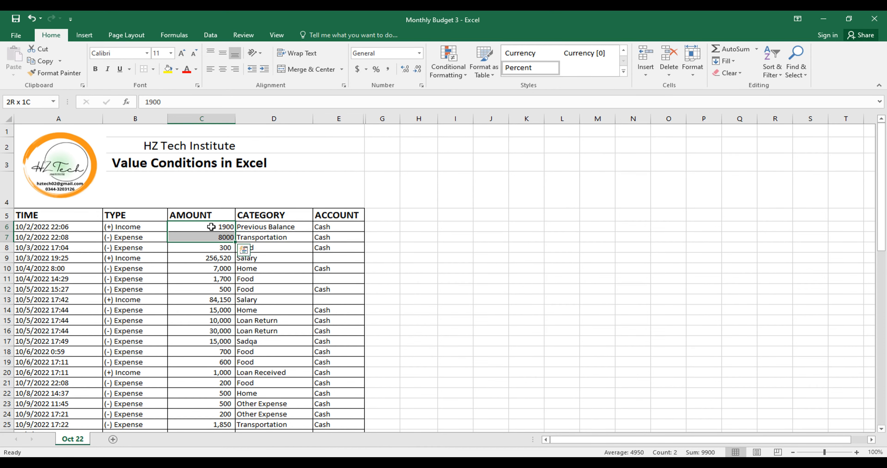
key("ctrl+shift+Down")
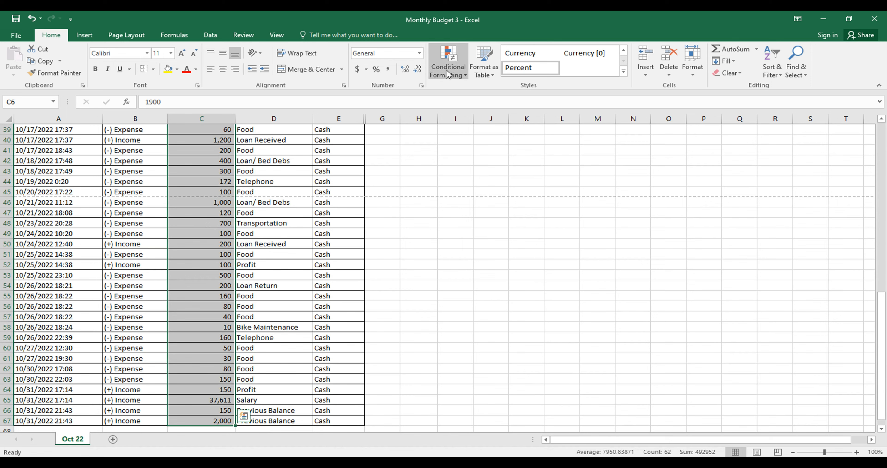
left_click(465, 73)
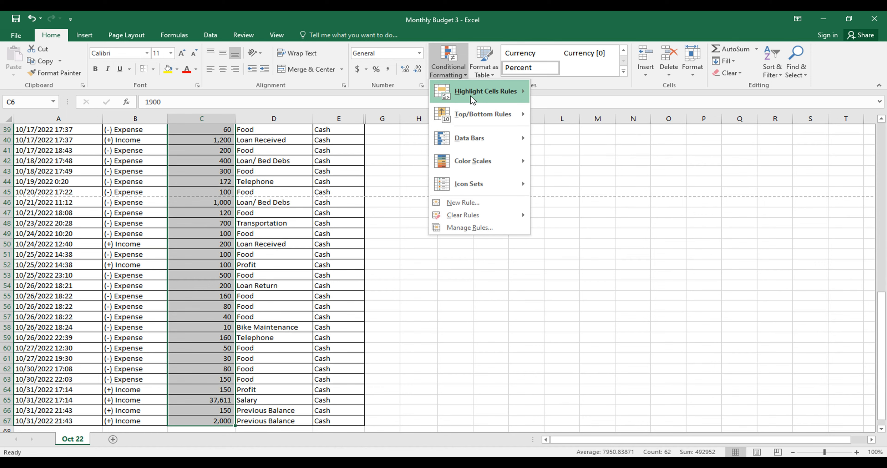
mouse_move(471, 96)
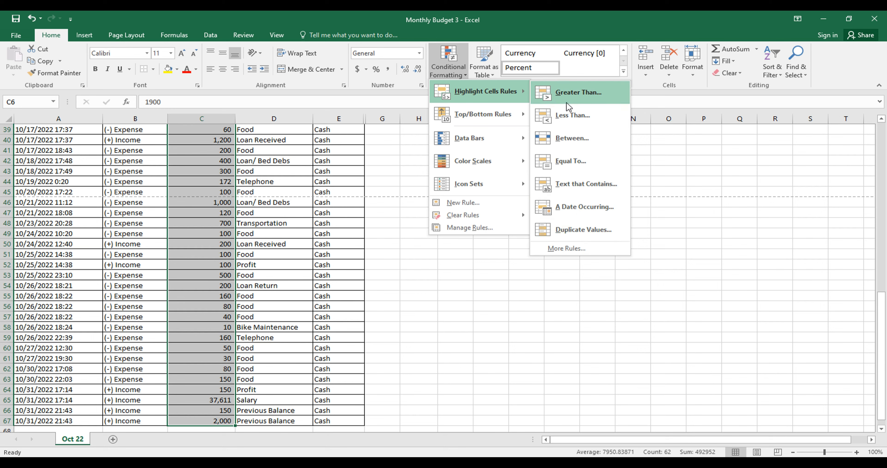
left_click(566, 122)
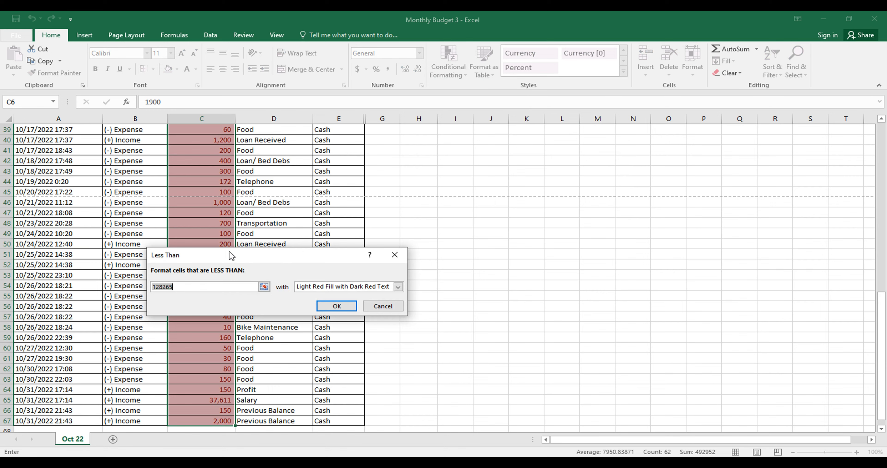
left_click_drag(229, 251, 266, 219)
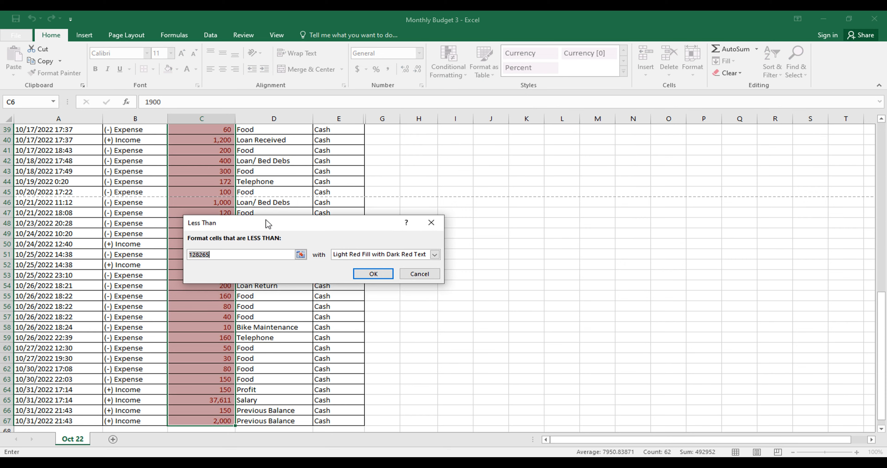
left_click_drag(885, 305, 882, 211)
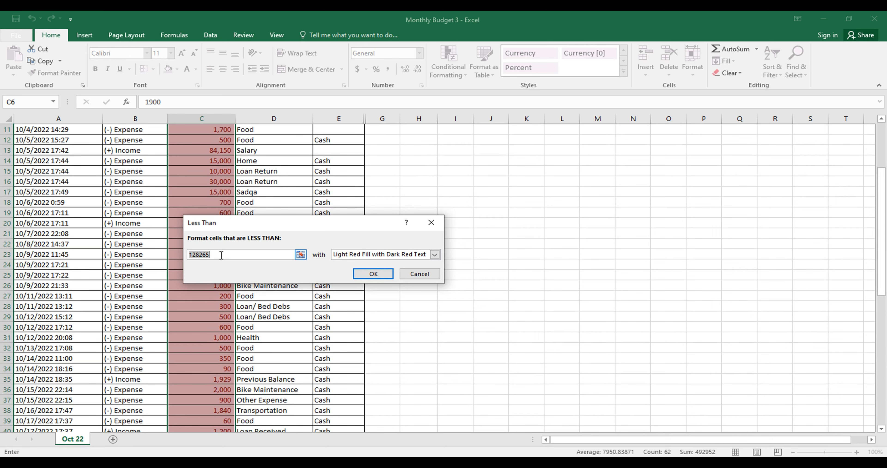
key("BackSpace")
type("3000")
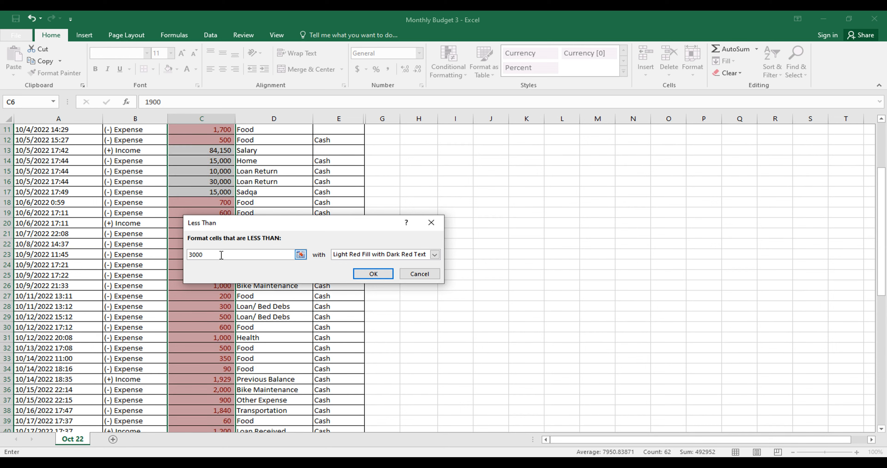
type("0")
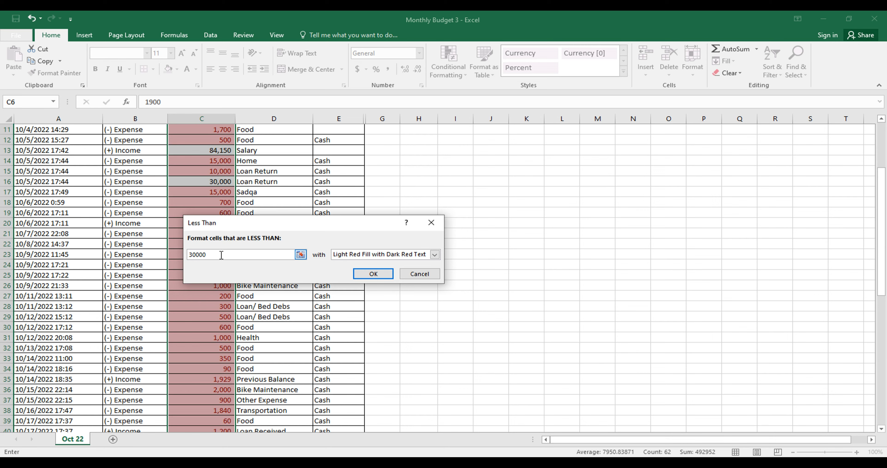
key("BackSpace")
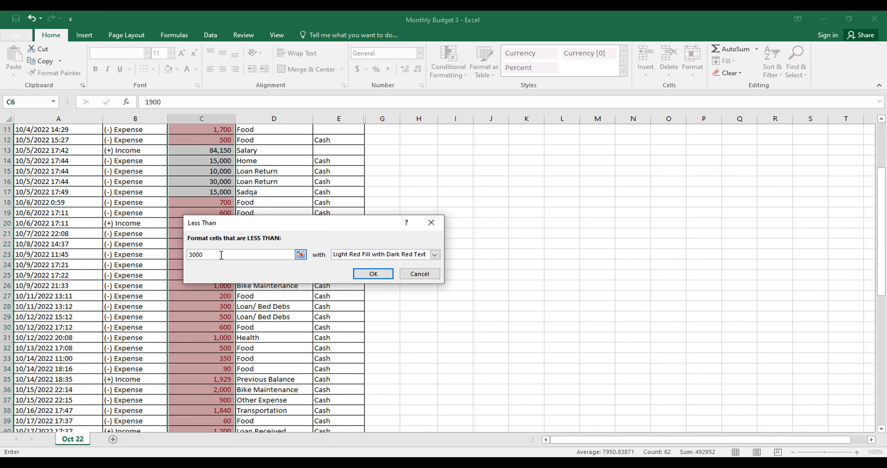
left_click(374, 274)
Look through the whole Amount column to check which values the less-than rule highlights
left_click(174, 250)
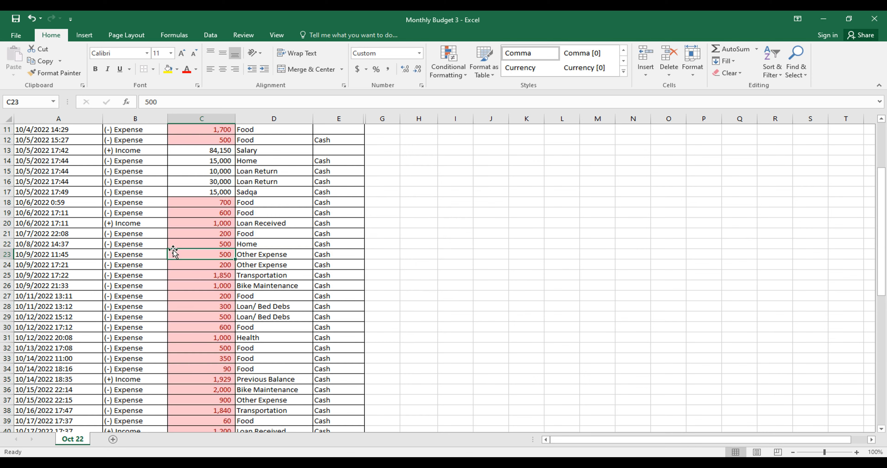
key("Up")
key("Up")
key("Up")
key("Up")
key("Up")
key("Up")
key("Up")
key("Up")
key("Up")
key("Up")
key("Up")
key("Up")
key("Up")
key("Up")
key("Up")
key("Up")
key("Up")
key("Up")
key("Up")
key("Up")
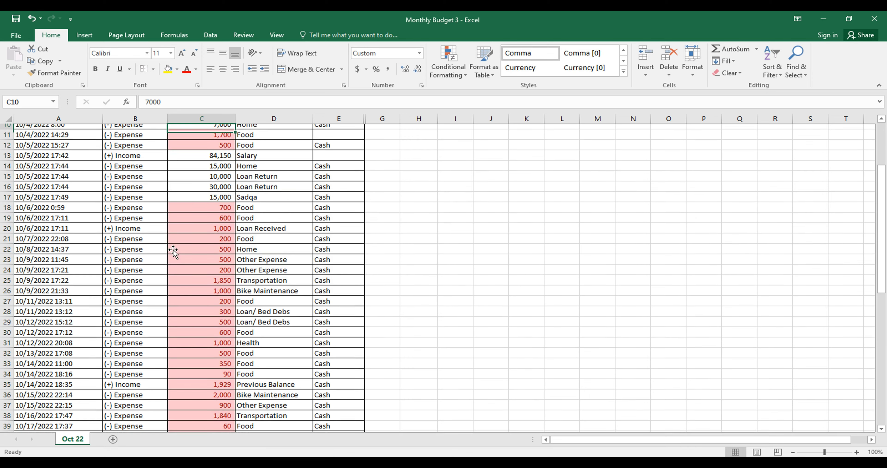
key("Down")
key("Down")
key("Down")
key("Down")
key("Down")
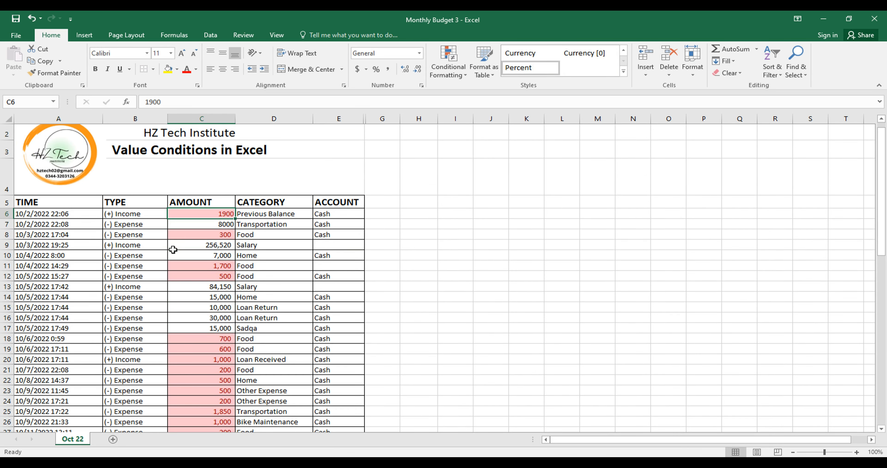
key("Down")
key("Down")
key("Down")
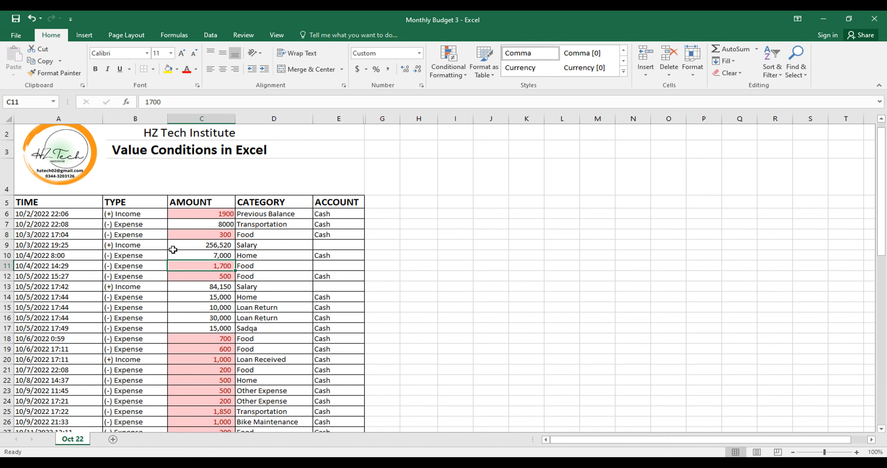
key("Down")
key("Down")
key("Down")
key("Down")
key("Down")
key("Down")
key("Down")
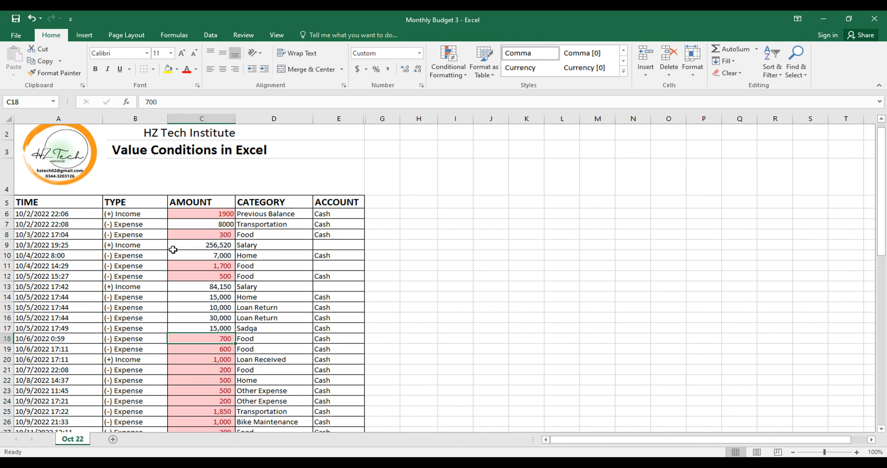
key("Down")
key("Down")
key("Down")
key("Down")
key("Down")
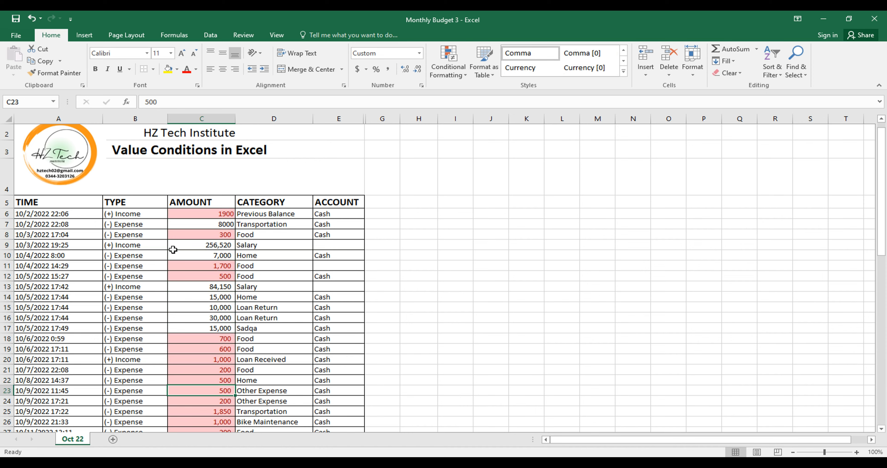
key("Down")
key("Down")
key("Down")
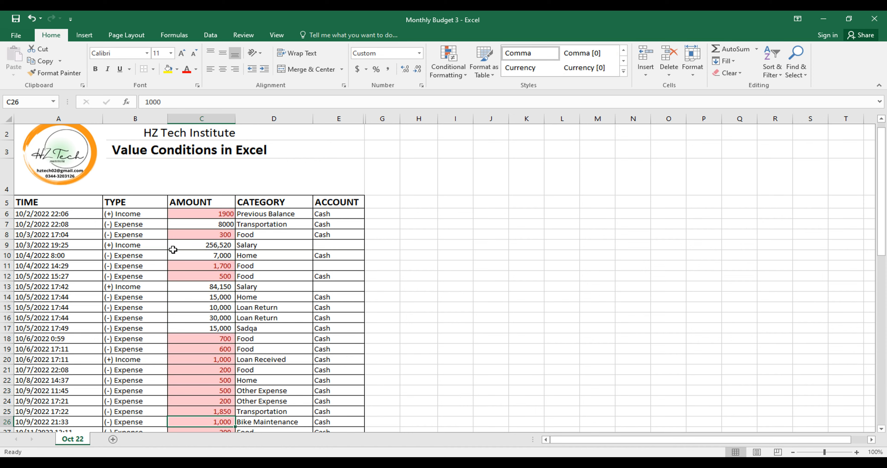
key("Down")
key("Down")
key("Down")
key("Down")
key("Down")
key("Down")
key("Down")
key("Down")
key("Down")
key("Down")
key("Down")
key("Down")
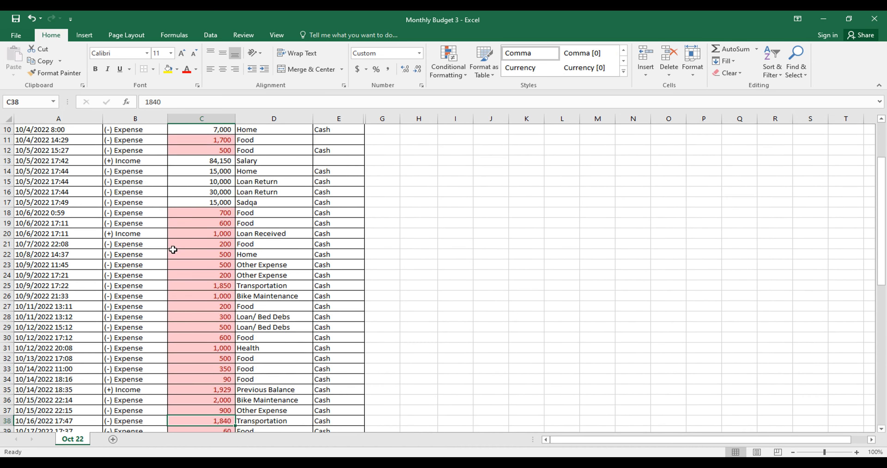
key("Down")
key("Down")
key("Down")
key("Down")
key("Down")
key("Down")
key("Down")
key("Down")
key("Down")
key("Down")
key("Down")
key("Down")
key("Down")
key("Down")
key("Down")
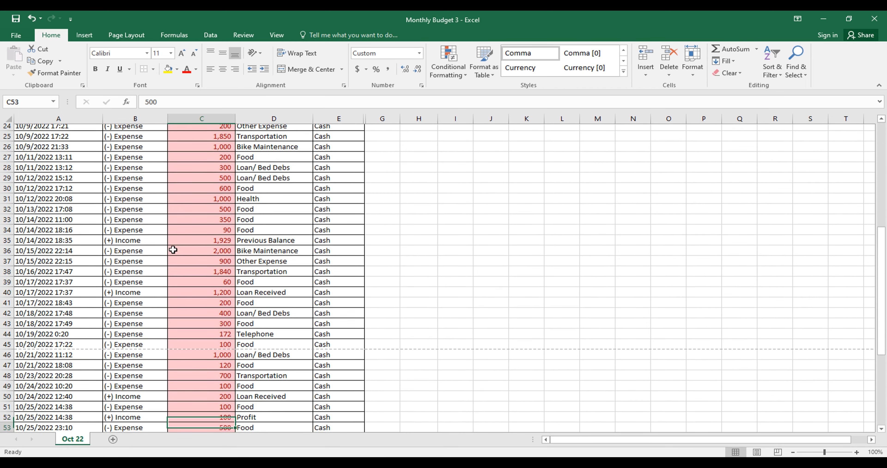
key("Down")
key("Down")
key("Down")
key("Down")
key("Down")
key("Down")
key("Down")
key("Down")
key("Down")
key("Down")
key("Down")
key("Down")
key("Down")
key("Down")
key("Down")
key("Down")
key("Down")
key("Down")
key("Down")
key("Down")
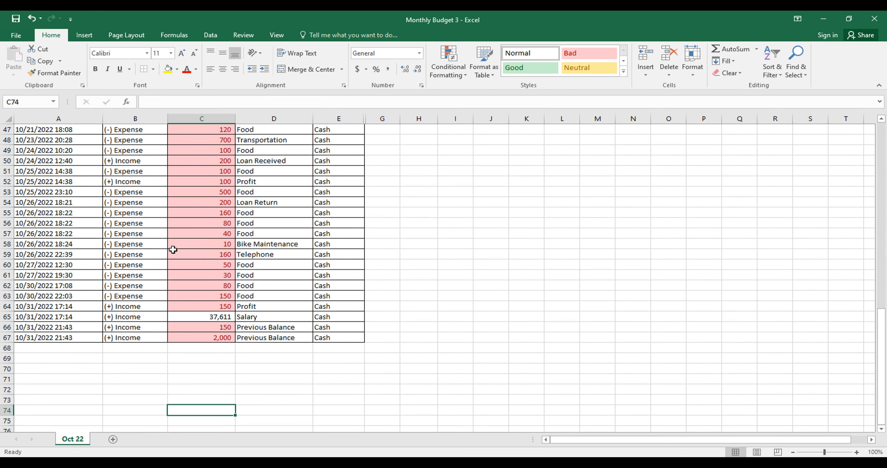
Set the 10/31/2022 Salary amount in C65 to 3000 to test the rule's limit
key("Up")
key("Up")
key("Up")
key("Up")
key("Up")
key("Up")
key("Up")
key("Up")
key("Up")
type("30000")
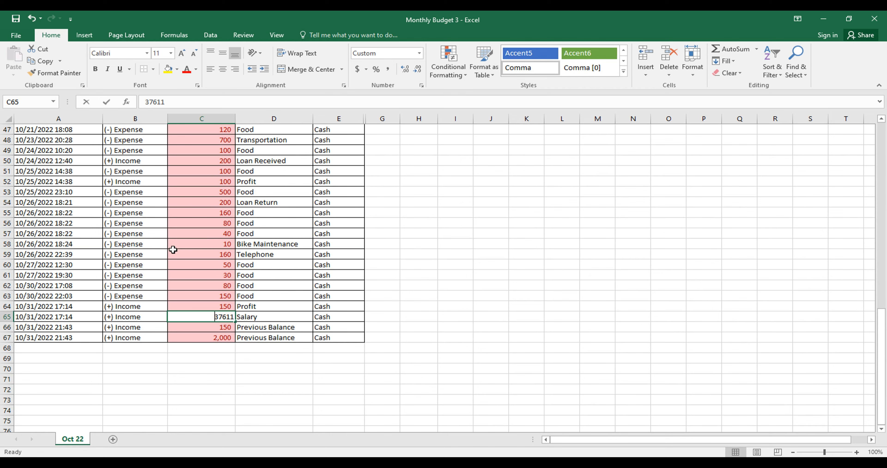
key("BackSpace")
key("Return")
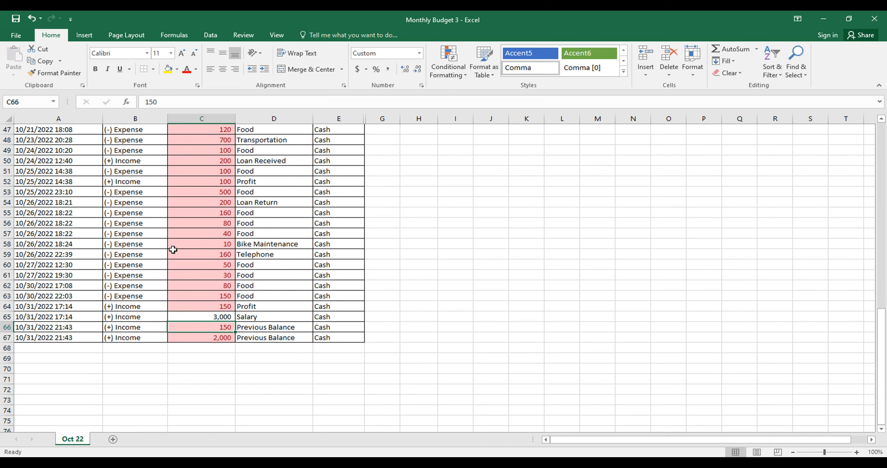
Set the Salary amount in C65 to 2999 to test a value just below the rule's limit
key("Up")
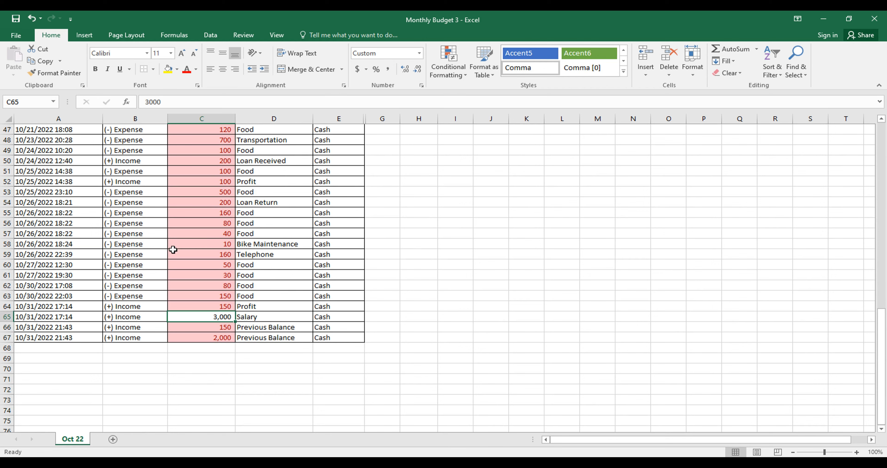
type("29")
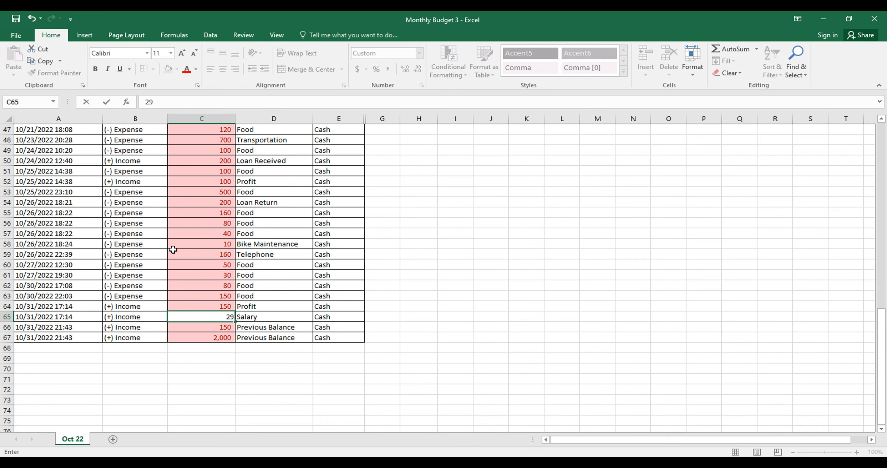
type("99")
key("Return")
key("Up")
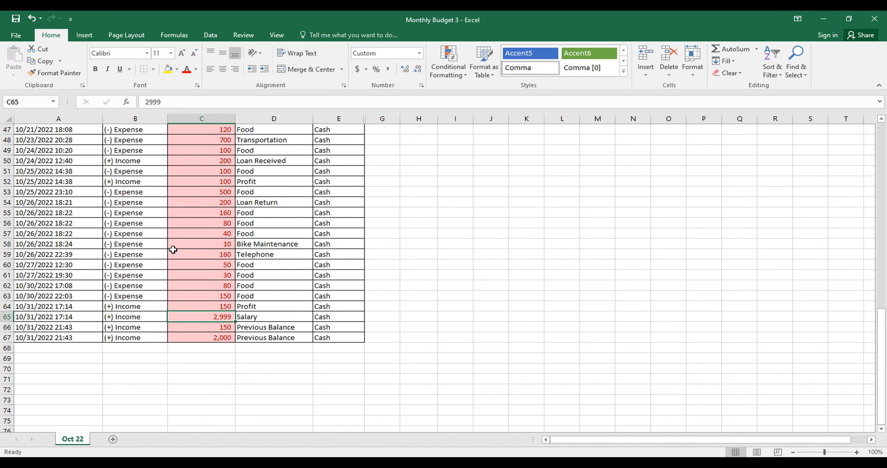
Review the highlighted amounts from C65 back up to the first entry in C6
key("Up")
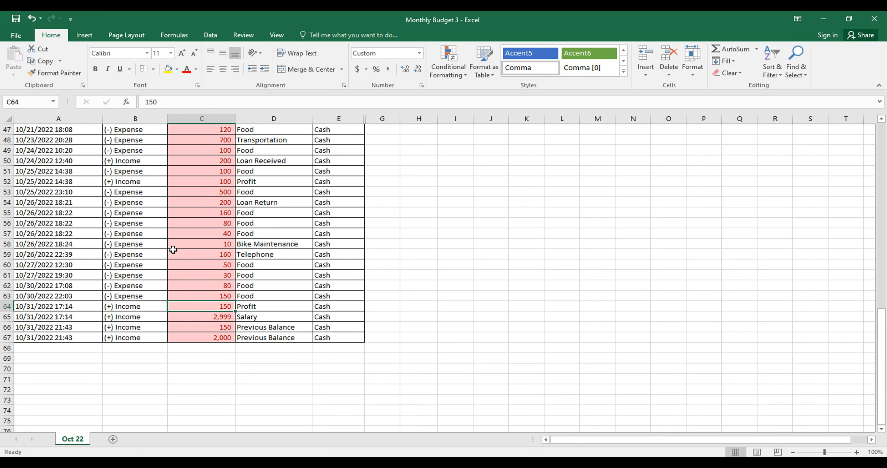
key("Up")
key("Up")
key("Up")
key("Up")
key("Up")
key("Up")
key("Up")
key("Up")
key("Up")
key("Up")
key("Up")
key("Up")
key("Up")
key("Up")
key("Up")
key("Up")
key("Up")
key("Up")
key("Up")
key("Up")
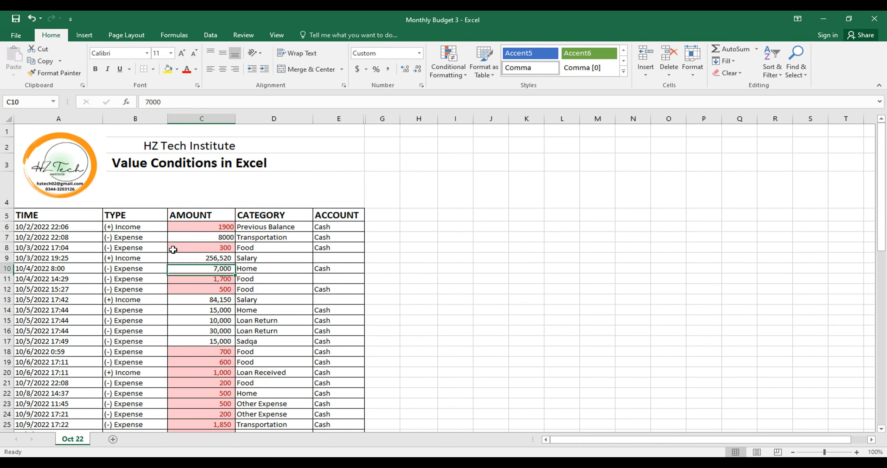
key("Up")
key("Up")
key("Up")
key("Up")
key("Up")
key("Up")
key("Up")
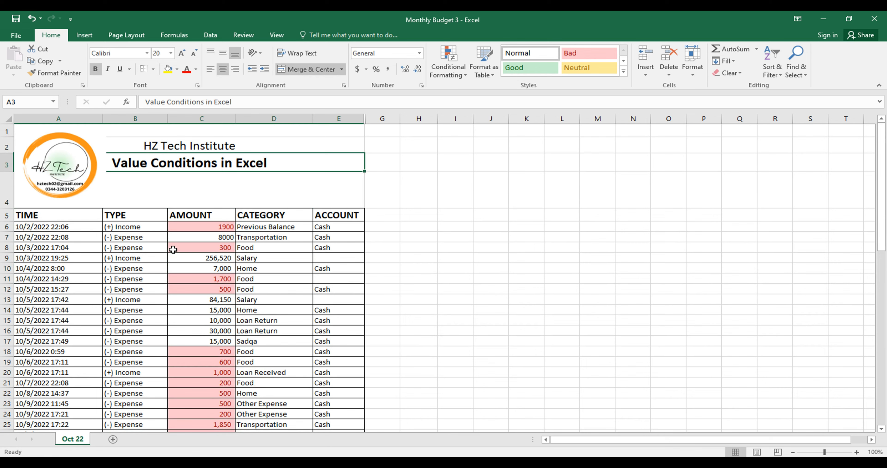
key("Down")
key("Down")
key("Down")
key("Down")
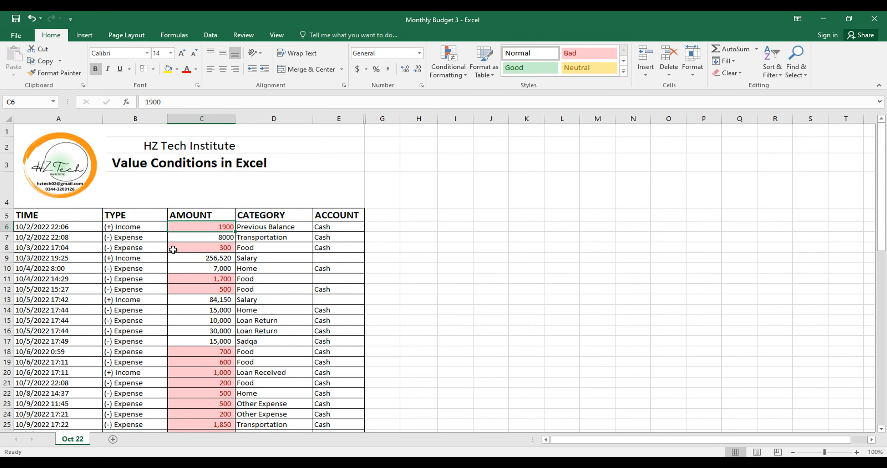
key("Right")
key("Right")
key("Right")
key("Up")
key("Right")
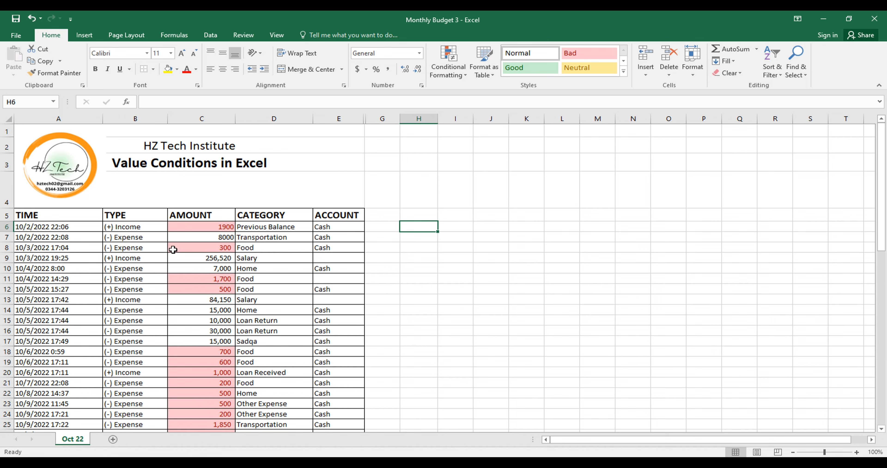
key("Left")
key("Left")
key("Left")
key("Left")
key("Left")
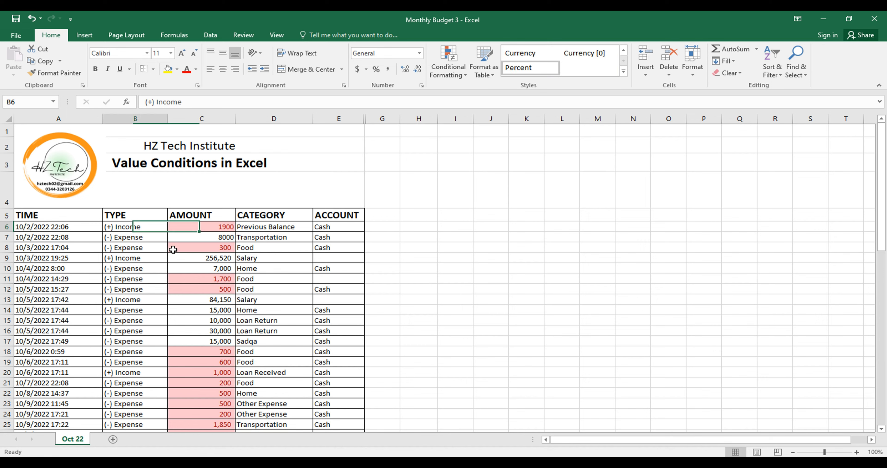
Apply a Between highlight rule to the first amount, C6, with an upper limit of 3000 and light red fill with dark red text
key("Right")
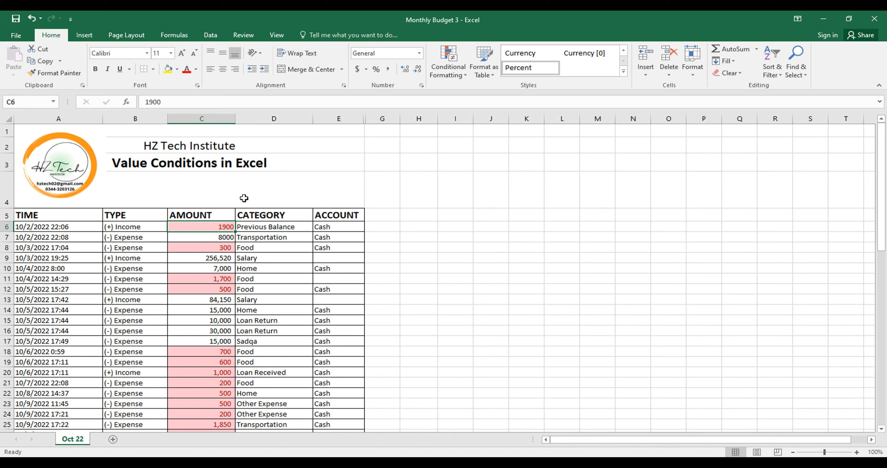
left_click(462, 65)
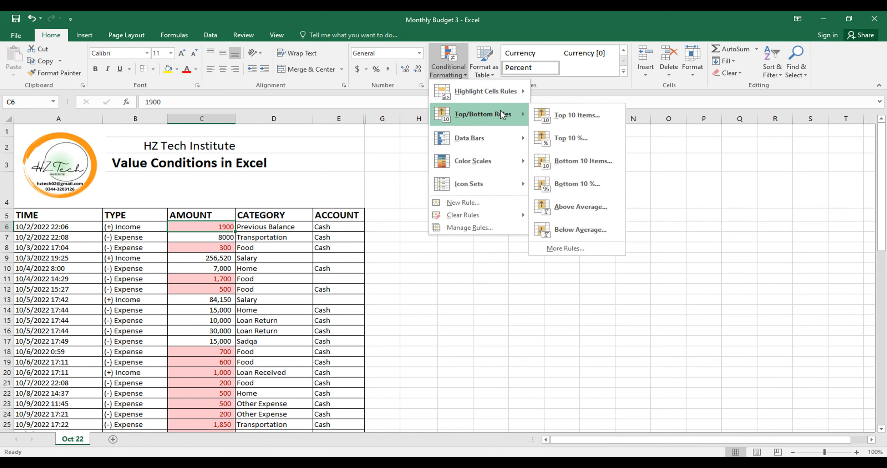
mouse_move(516, 89)
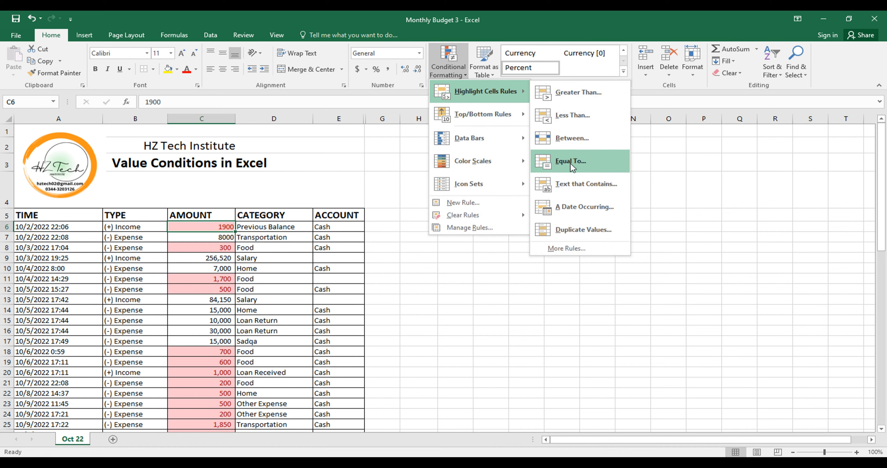
left_click(567, 144)
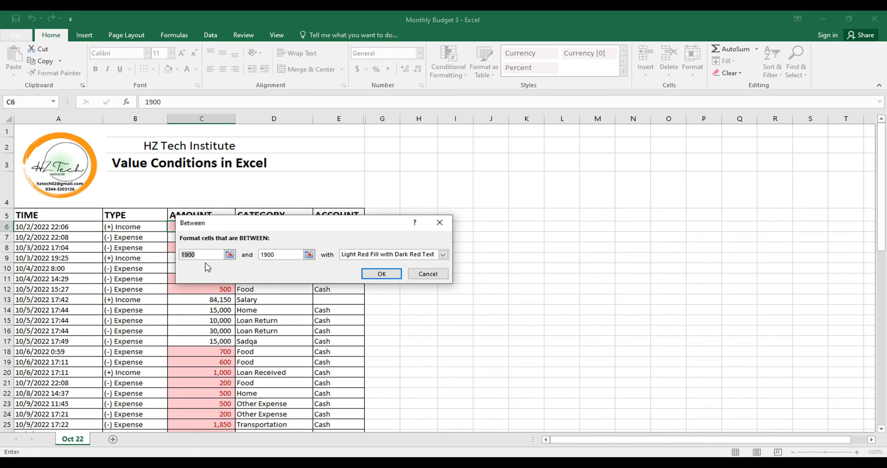
type("1")
key("Tab")
type("3000")
left_click(381, 274)
left_click(237, 276)
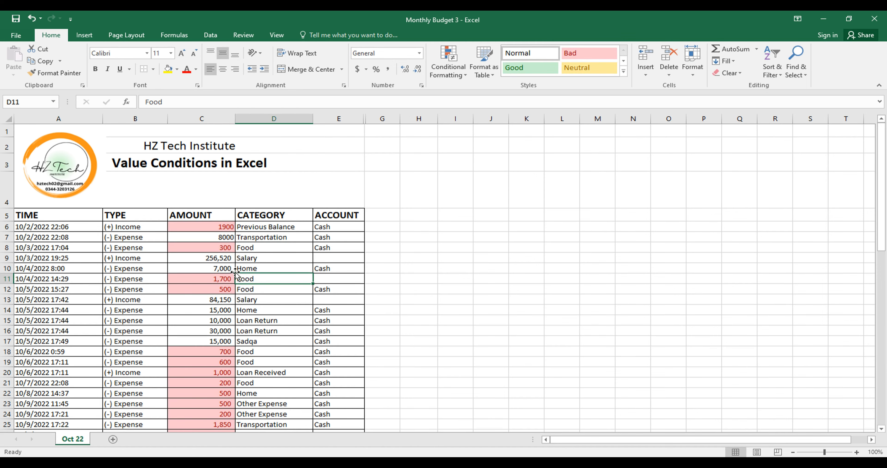
Apply a Between highlight rule from 1500 to 3000 to amounts C6:C67, with light red fill and dark red text
left_click(231, 249)
left_click(224, 226)
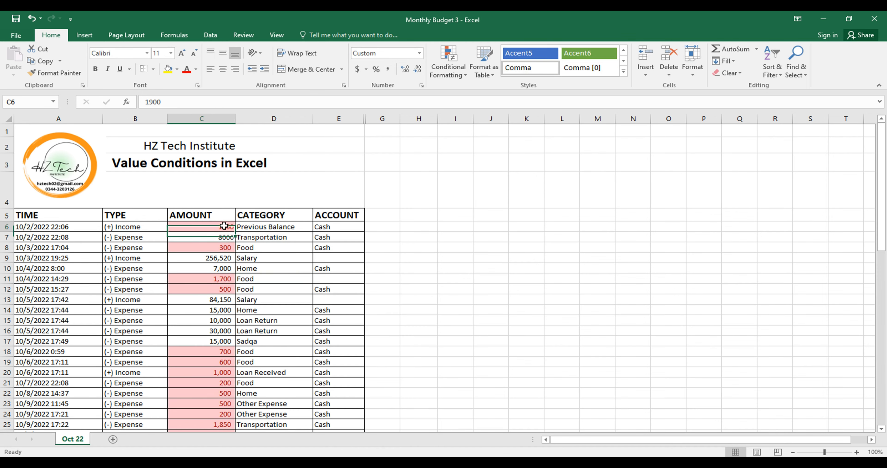
key("ctrl+shift+Down")
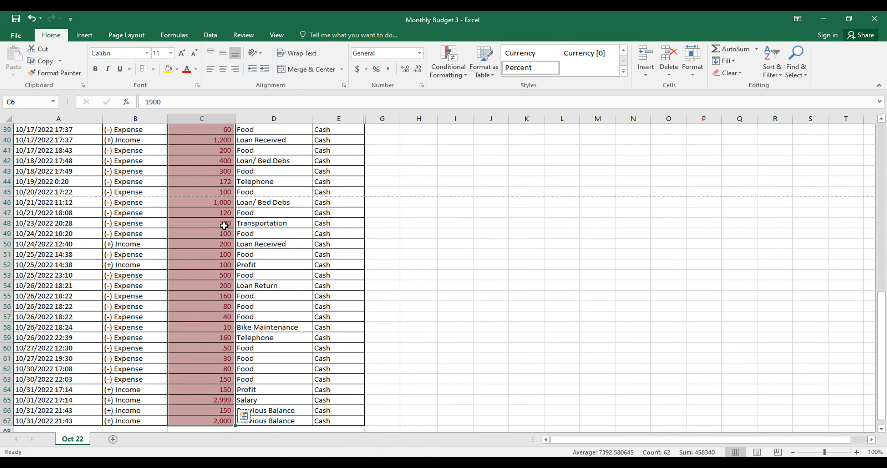
left_click(452, 79)
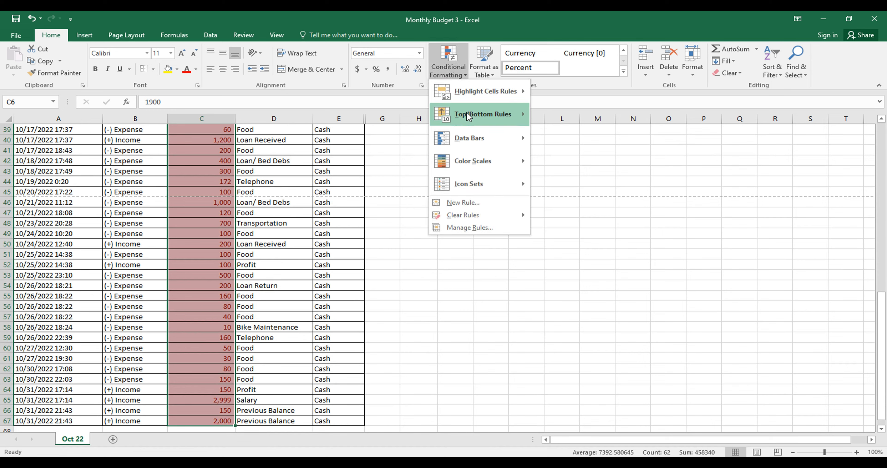
mouse_move(493, 92)
left_click(557, 142)
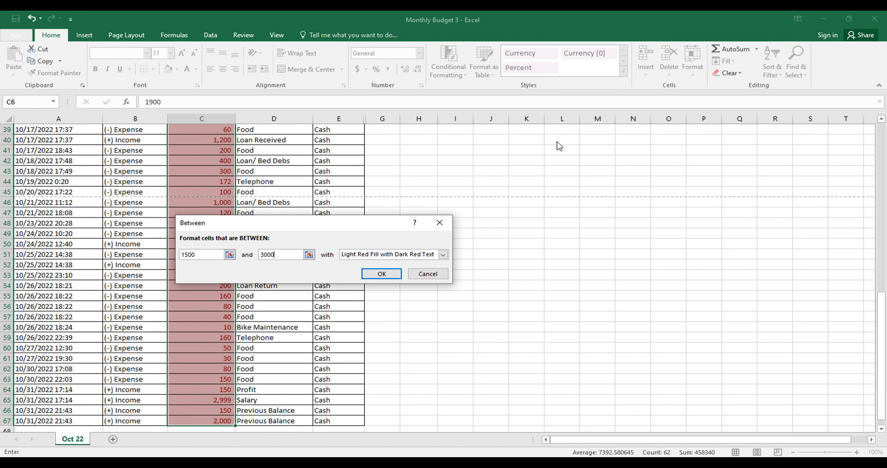
key("Return")
left_click(159, 185)
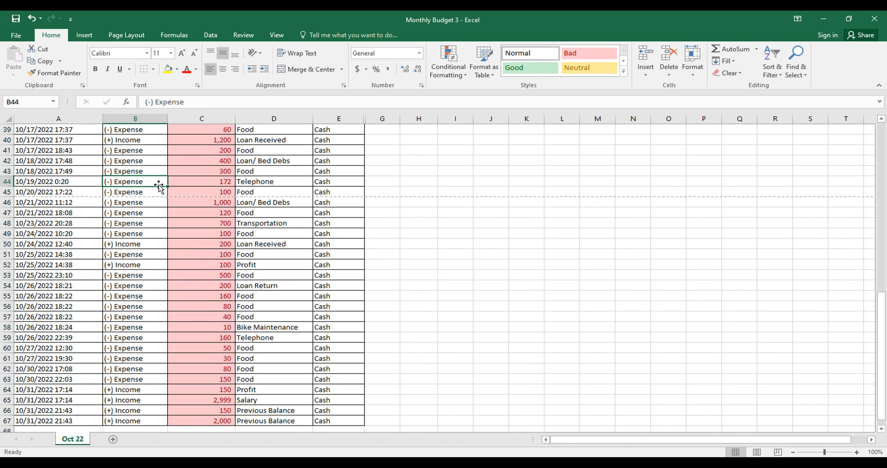
Check the Amount column's highlighting from row 44 up to the earliest entries
key("Up")
key("Up")
key("Up")
key("Up")
key("Up")
key("Up")
key("Up")
key("Up")
key("Up")
key("Up")
key("Up")
key("Up")
key("Up")
key("Up")
key("Up")
key("Up")
key("Up")
key("Up")
key("Up")
key("Up")
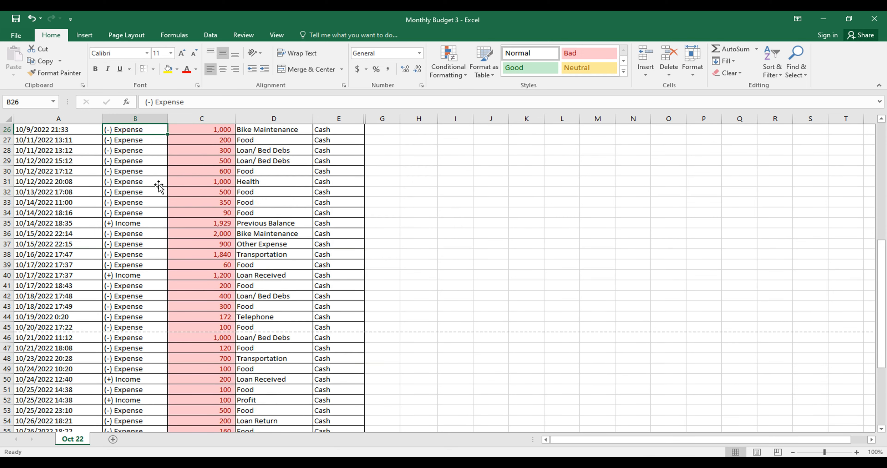
key("Up")
key("Up")
key("Right")
key("Up")
key("Up")
key("Up")
key("Up")
key("Up")
key("Up")
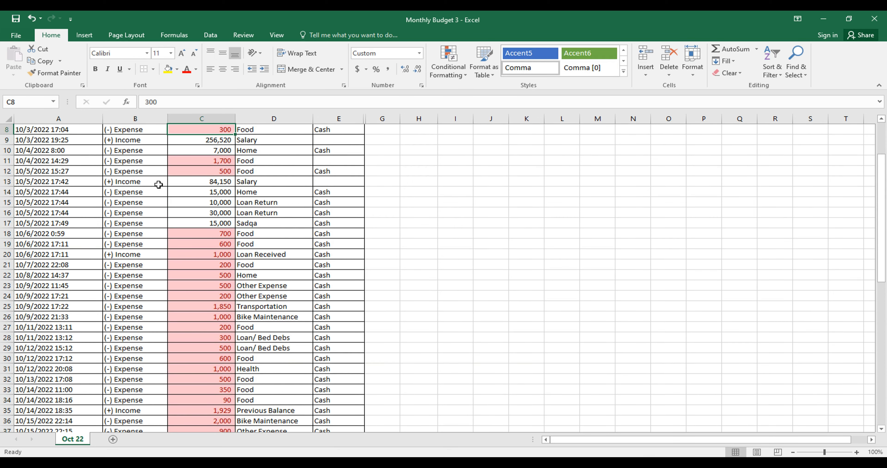
Compare the highlighted and plain amounts from C8 down to the end of the Amount column
key("Down")
key("Down")
key("Down")
key("Down")
key("Down")
key("Down")
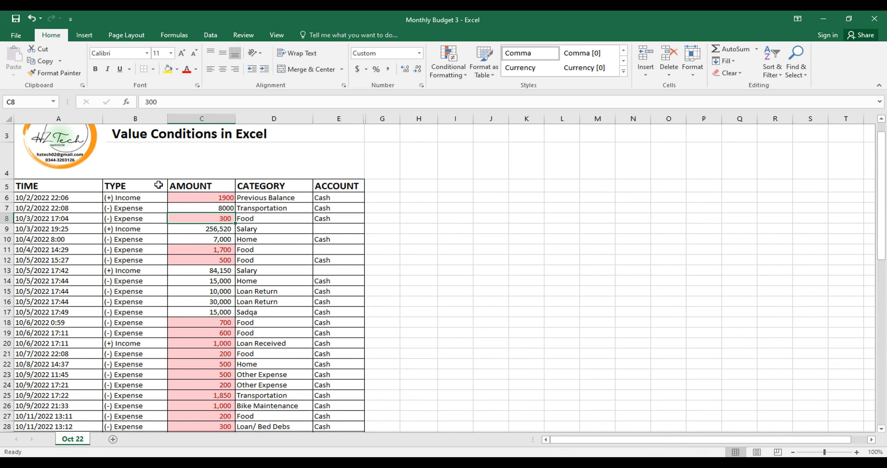
key("Down")
key("Down")
key("Down")
key("Down")
key("Up")
key("Up")
key("Up")
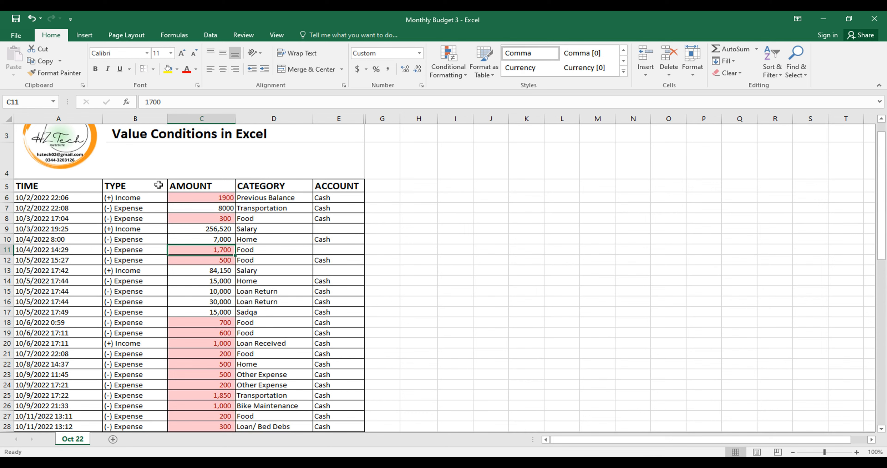
key("Down")
key("Down")
key("Down")
key("Down")
key("Down")
key("Down")
key("Down")
key("Down")
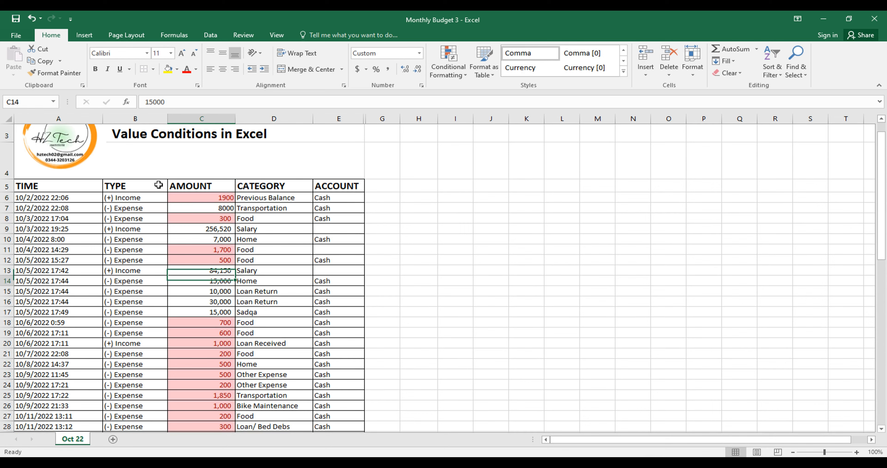
key("Down")
key("Down")
key("Down")
key("Down")
key("Down")
key("Down")
key("Down")
key("Down")
key("Down")
key("Down")
key("Down")
key("Down")
key("Down")
key("Down")
key("Down")
key("Down")
key("Down")
key("Down")
key("Down")
key("Down")
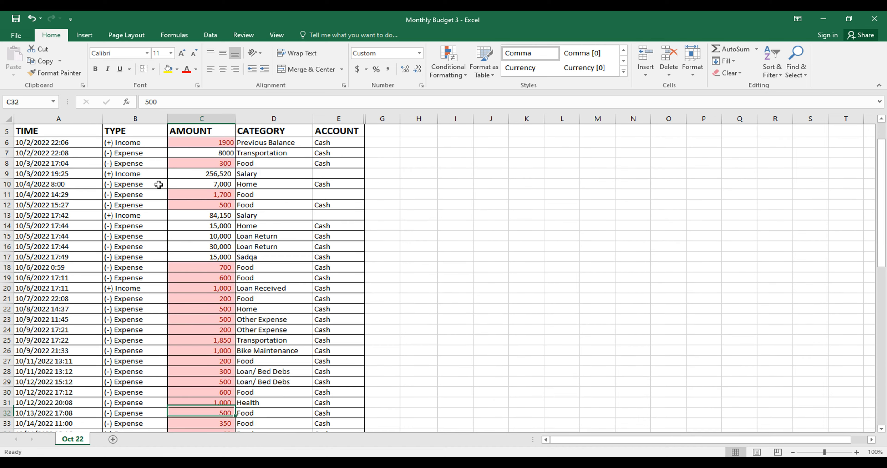
key("Down")
key("Down")
key("Down")
key("Down")
key("Down")
key("Down")
key("Down")
key("Down")
key("Down")
key("Down")
key("Down")
key("Down")
key("Down")
key("Down")
key("Down")
Review the highlighting from the last amounts back up to the sheet's title in A3
key("Up")
key("Up")
key("Up")
key("Up")
key("Up")
key("Up")
key("Up")
key("Up")
key("Up")
key("Up")
key("Up")
key("Up")
key("Up")
key("Up")
key("Up")
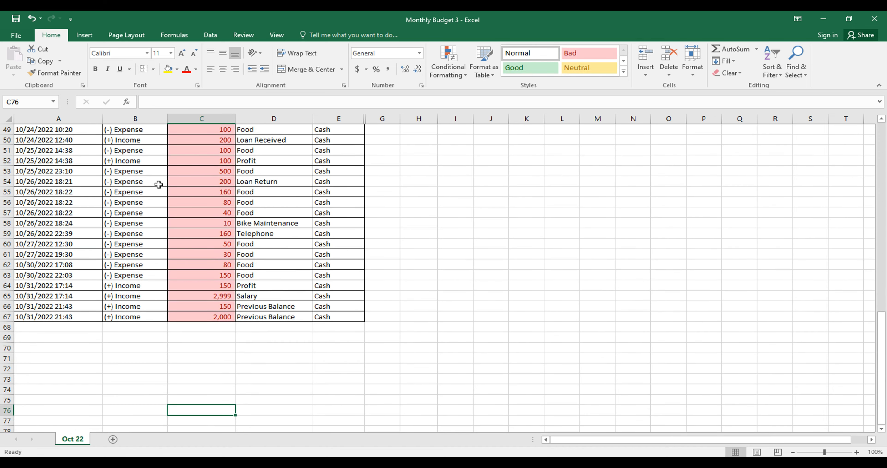
key("Up")
key("Up")
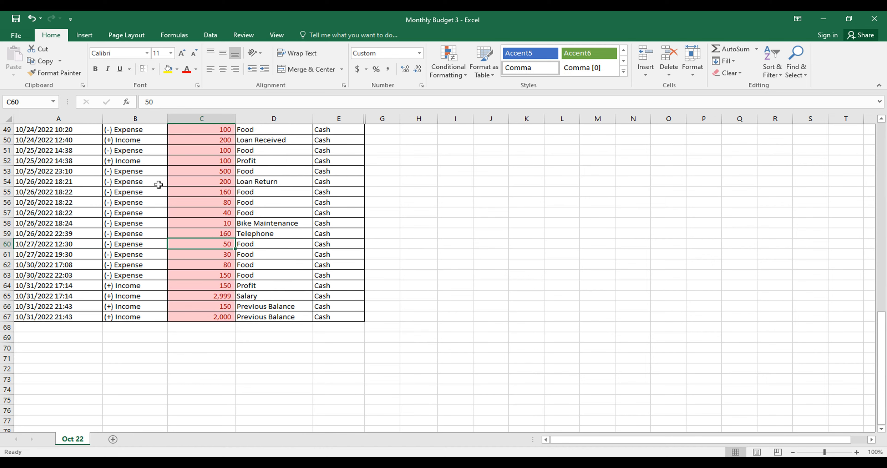
key("ctrl+Up")
key("Down")
scroll(158, 185, "up", 2)
key("Down")
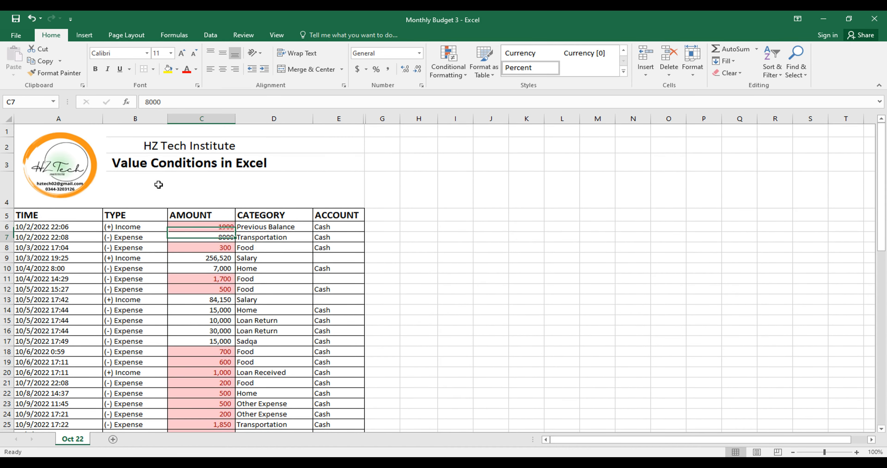
key("Up")
key("Up")
key("Up")
key("Up")
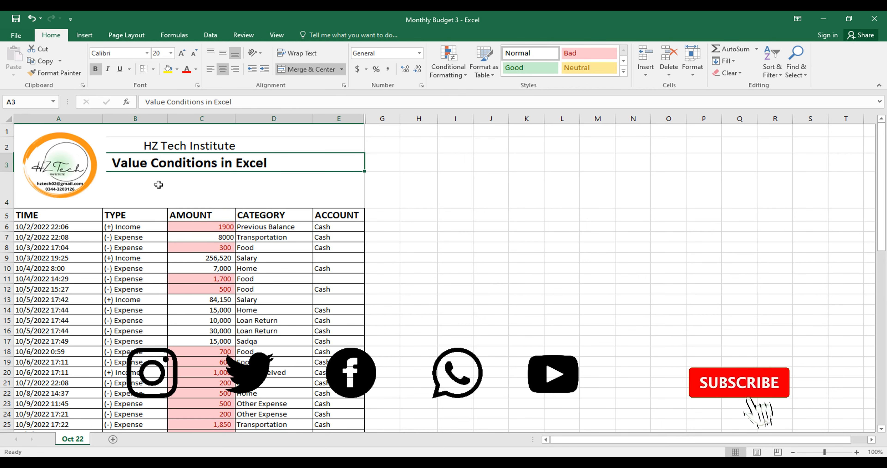